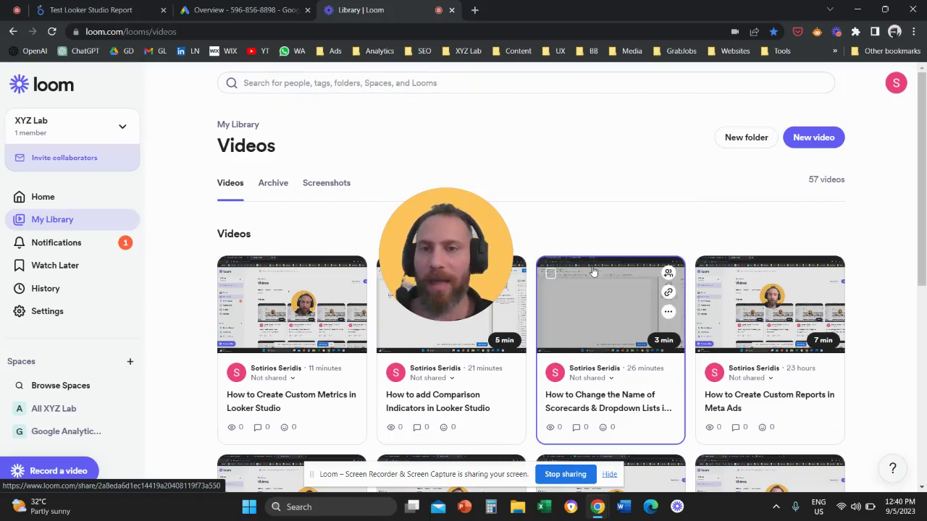
# Switch to the Google Ads tab showing the account Overview for 1 Apr – 7 May 2023
pyautogui.hotkey('ctrl', 'shift', 'Tab')
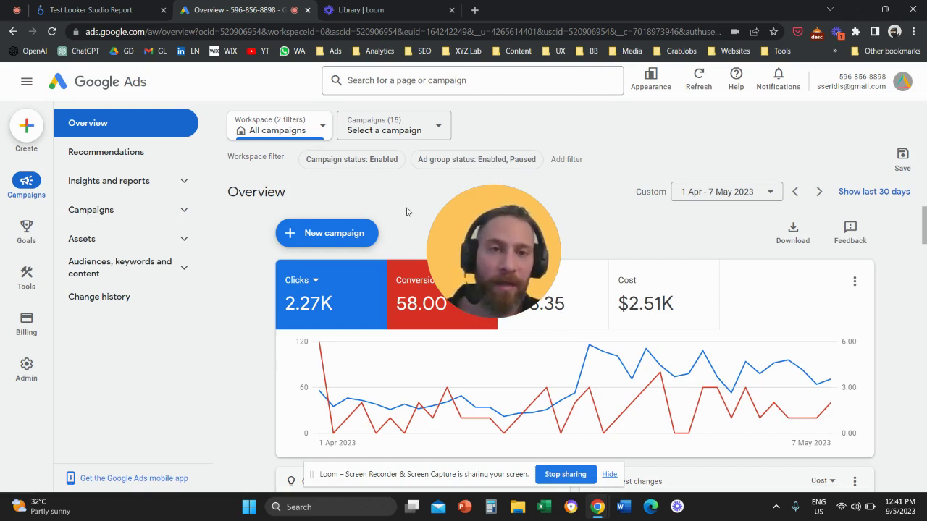
pyautogui.moveTo(476, 246)
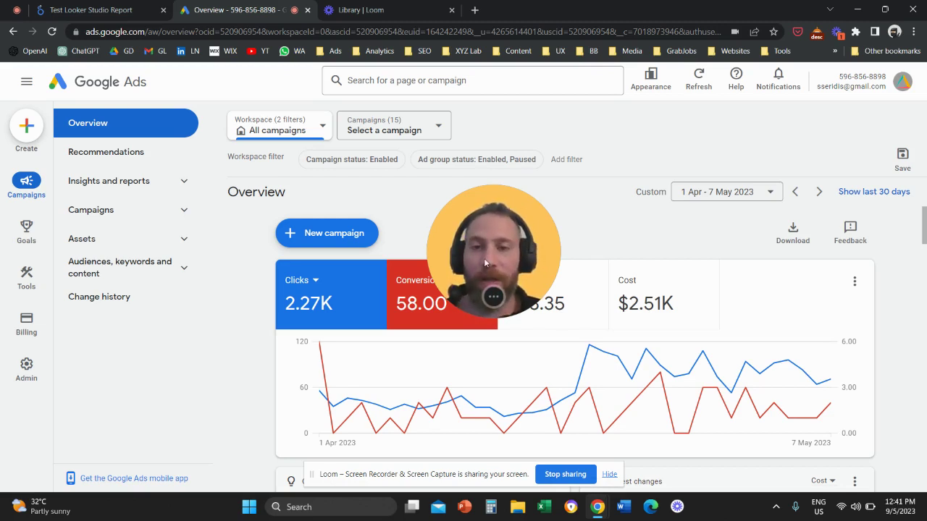
# Open the Conversions Summary under Goals and scroll down to the Other goal's conversion actions
pyautogui.moveTo(491, 251); pyautogui.dragTo(303, 230)
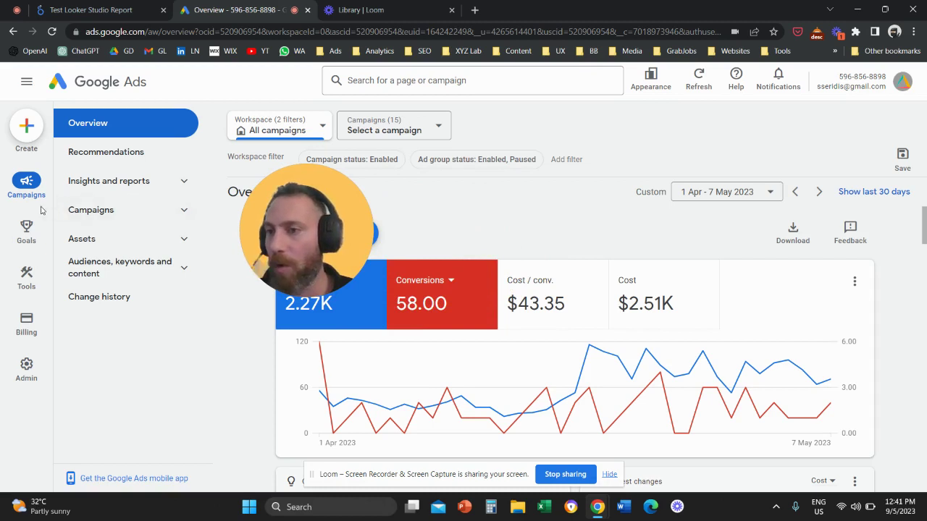
pyautogui.moveTo(28, 236)
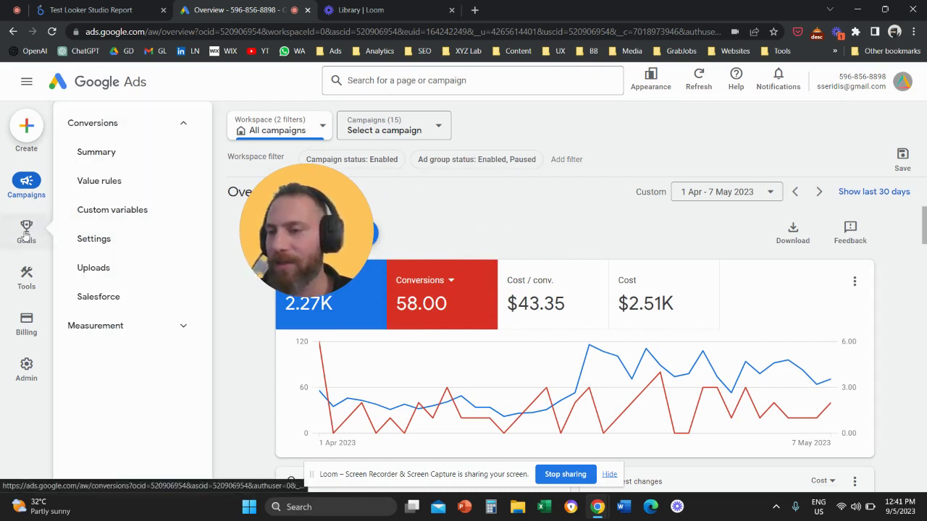
pyautogui.click(180, 126)
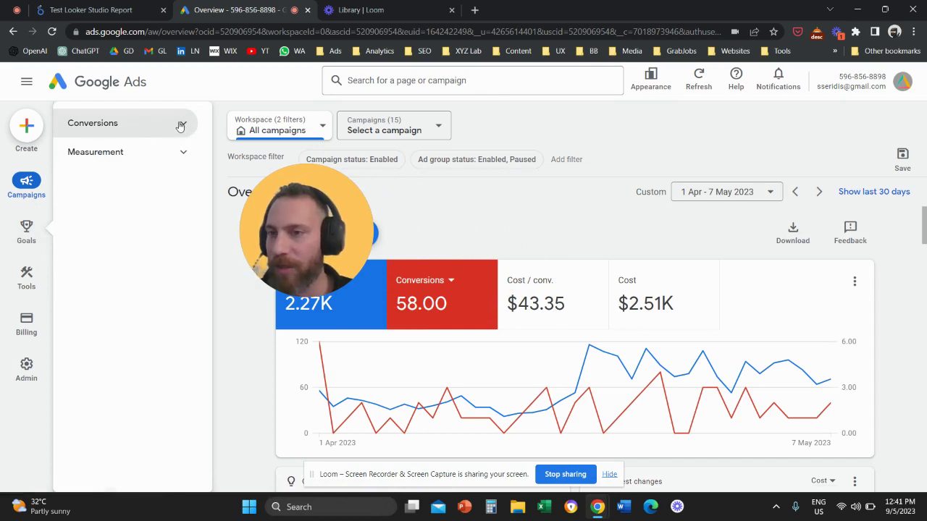
pyautogui.click(181, 126)
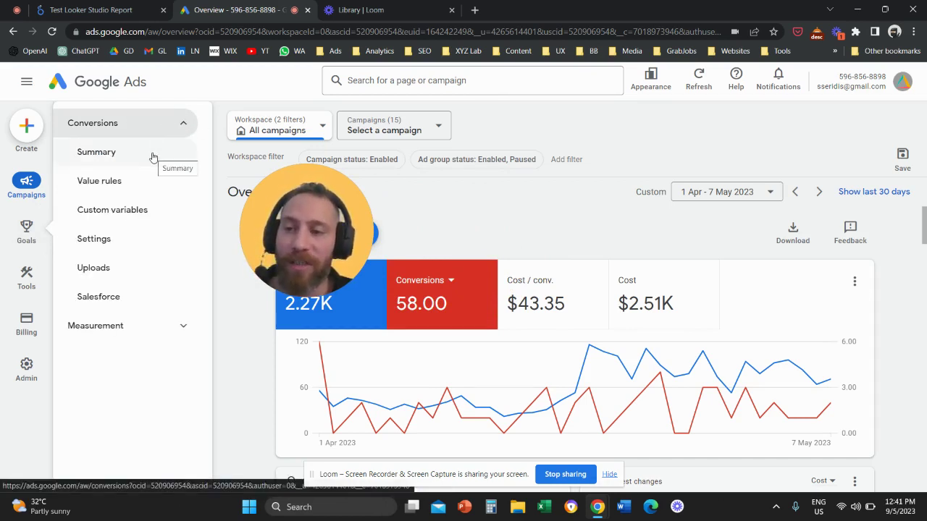
pyautogui.click(152, 155)
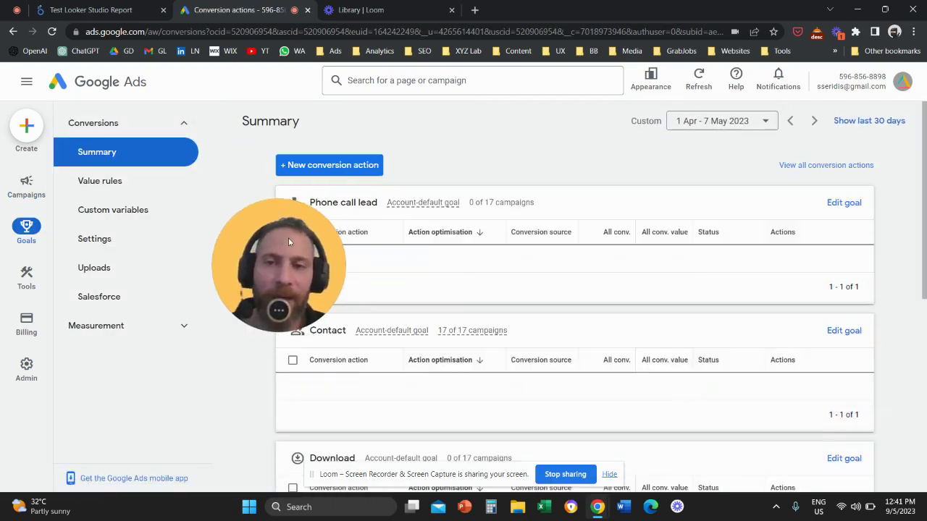
pyautogui.moveTo(288, 238); pyautogui.dragTo(237, 309)
pyautogui.scroll(-1, 381, 301)
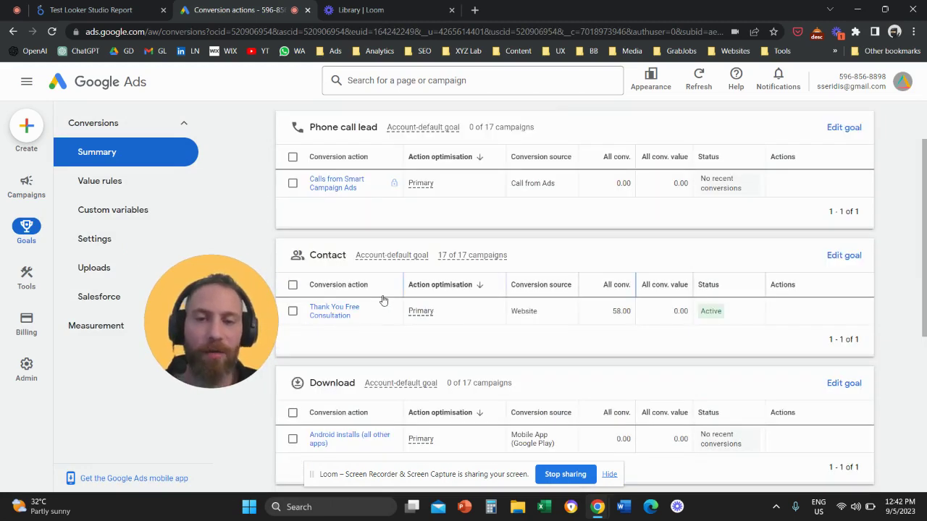
pyautogui.scroll(-1, 393, 298)
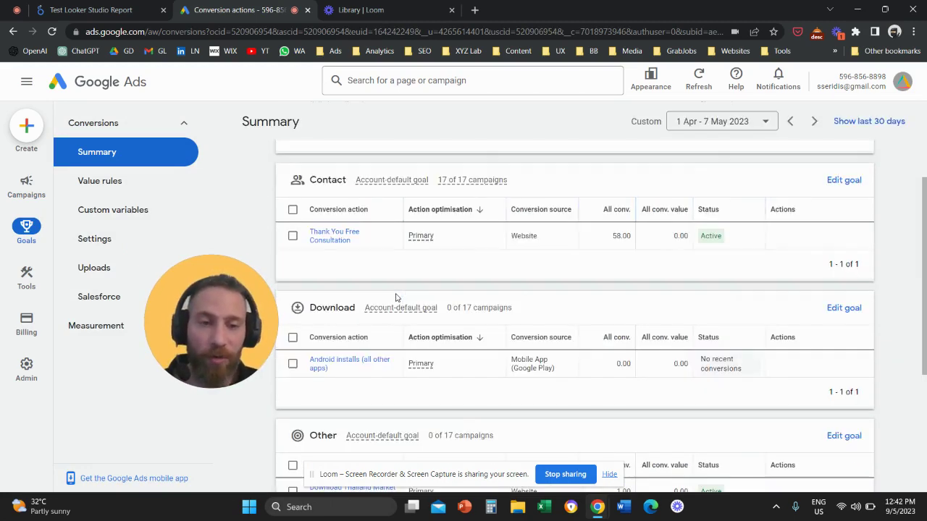
pyautogui.scroll(-1, 395, 317)
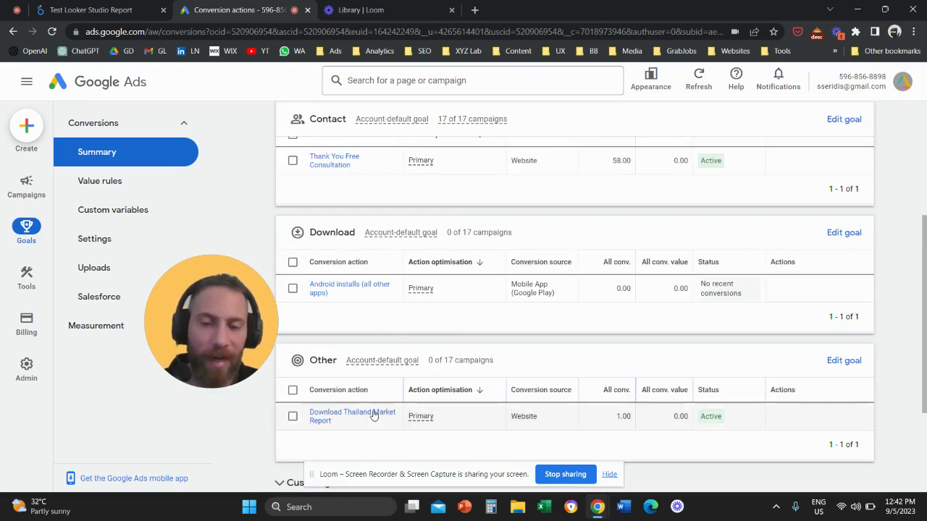
# Edit the Download Thailand Market Report settings and expand Goal and action optimisation
pyautogui.moveTo(236, 372)
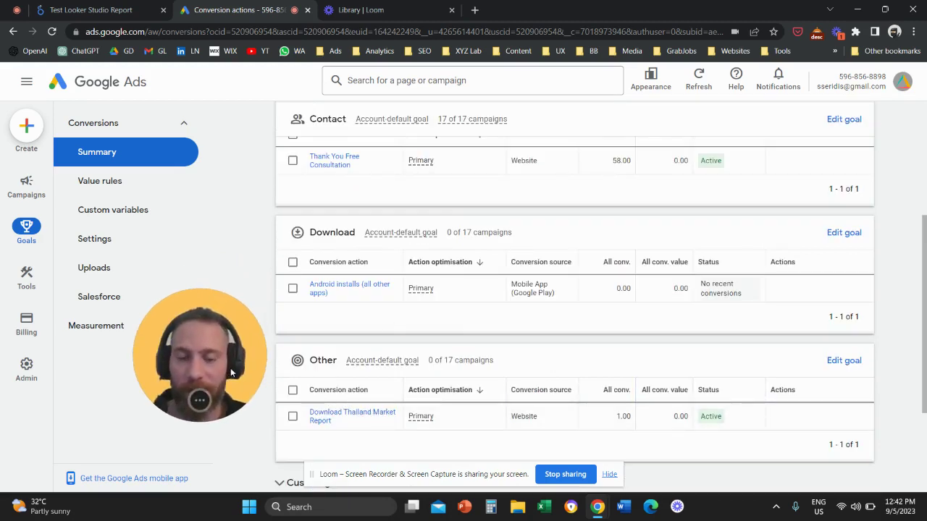
pyautogui.click(353, 412)
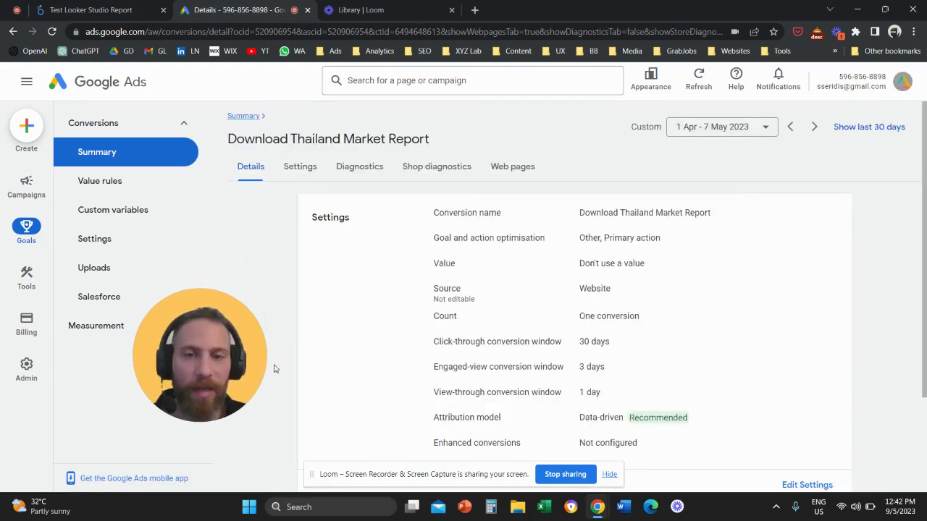
pyautogui.moveTo(258, 369); pyautogui.dragTo(269, 283)
pyautogui.scroll(-2, 688, 300)
pyautogui.click(828, 360)
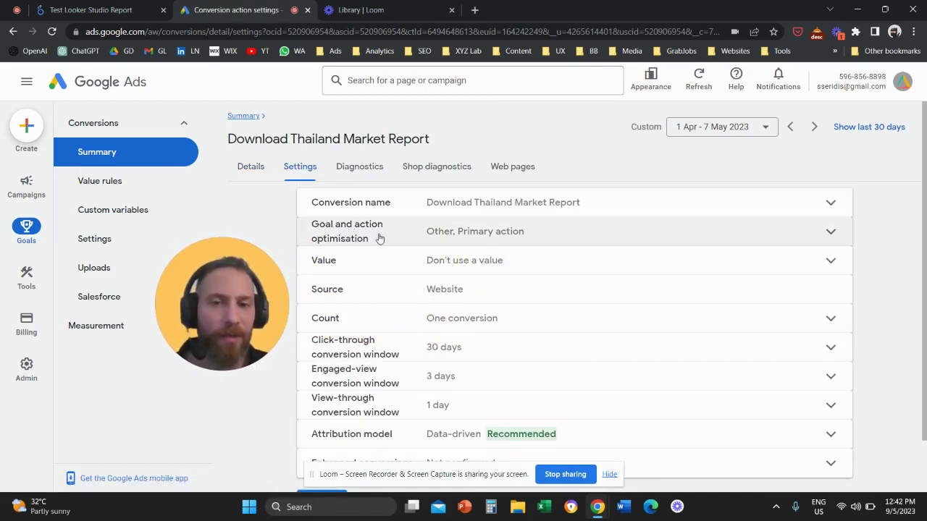
pyautogui.click(841, 233)
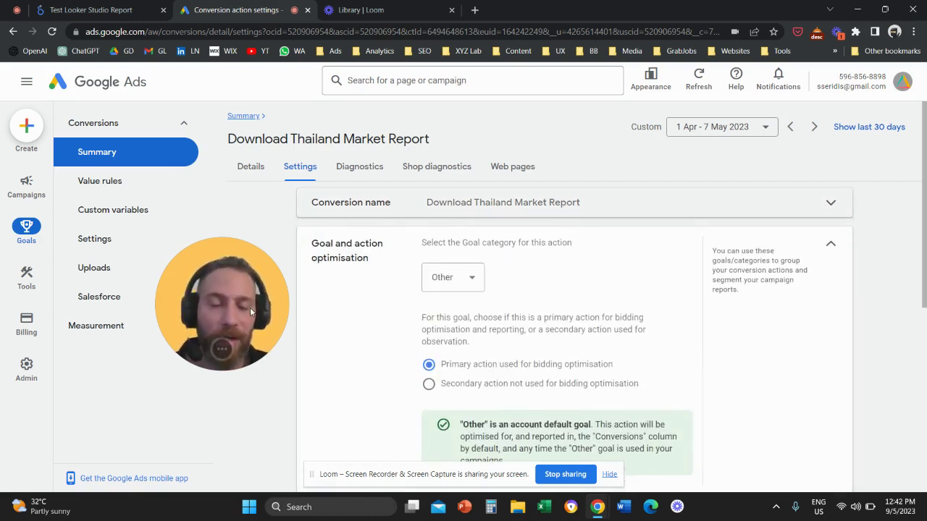
pyautogui.moveTo(251, 312); pyautogui.dragTo(336, 375)
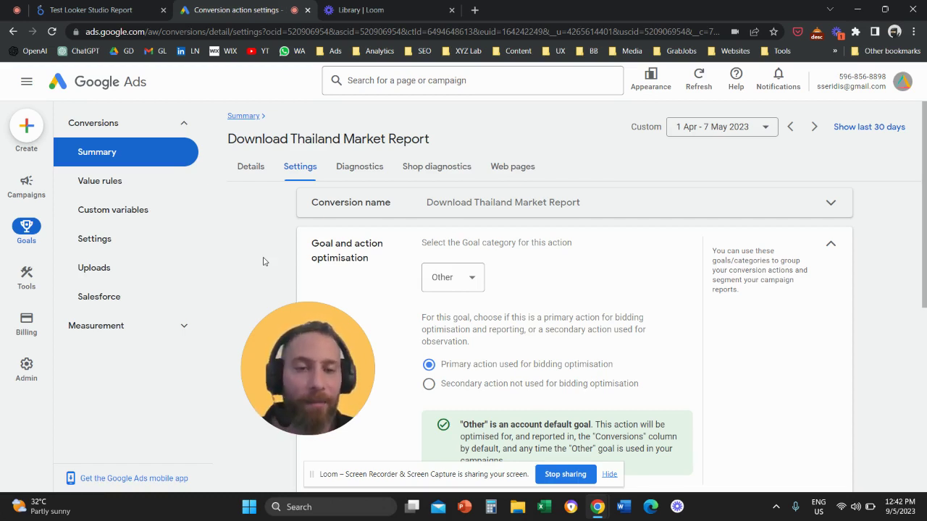
# Make Download Thailand Market Report a secondary action not used for bidding optimisation
pyautogui.click(461, 386)
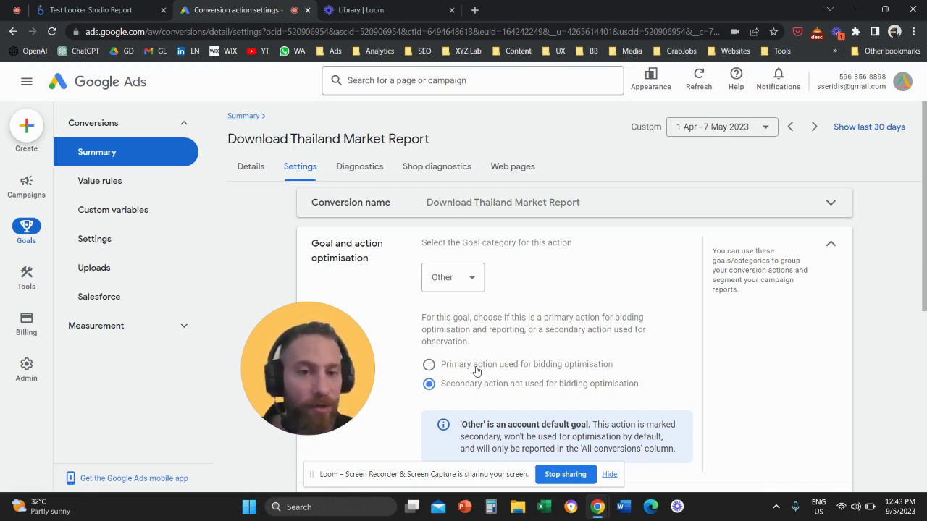
# Restore the conversion to a primary action, then view the Campaigns table's conversion columns
pyautogui.click(472, 371)
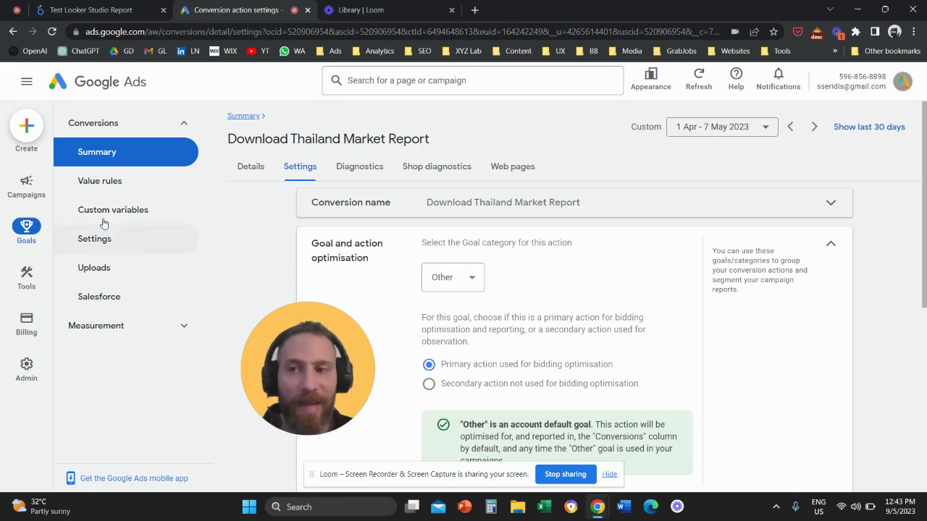
pyautogui.moveTo(29, 190)
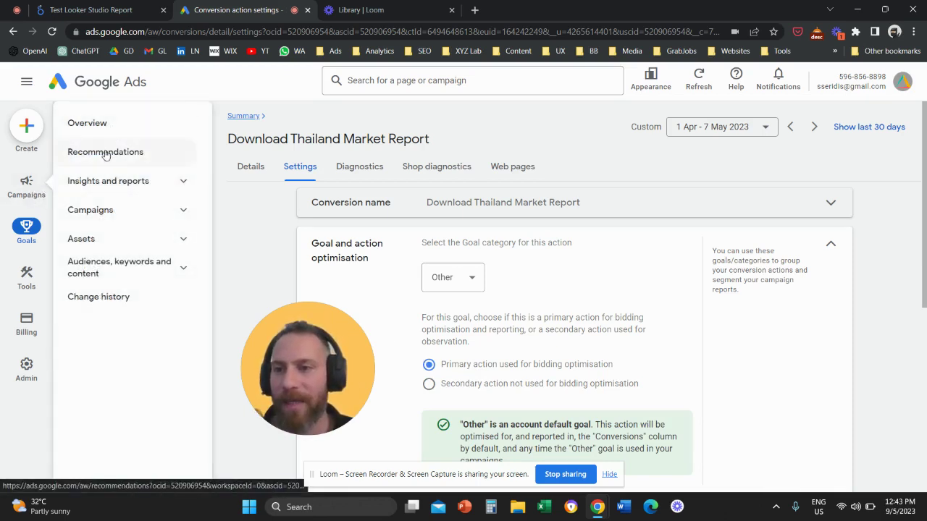
pyautogui.click(103, 208)
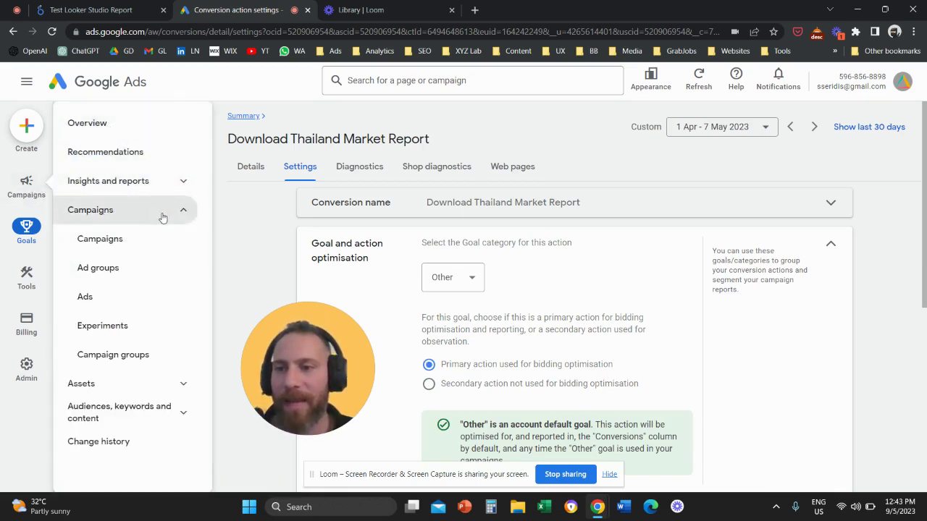
pyautogui.click(129, 247)
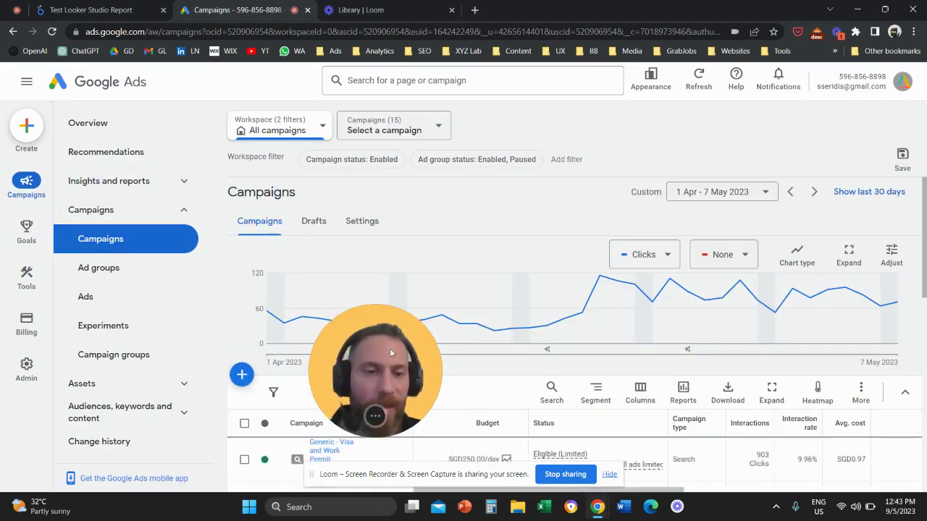
pyautogui.scroll(-5, 499, 356)
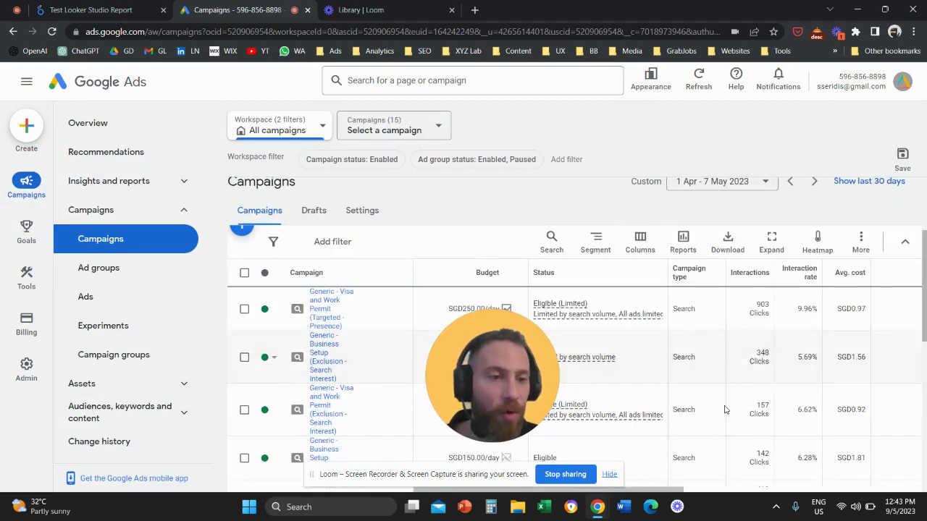
pyautogui.moveTo(666, 491); pyautogui.dragTo(887, 481)
pyautogui.moveTo(511, 381); pyautogui.dragTo(688, 272)
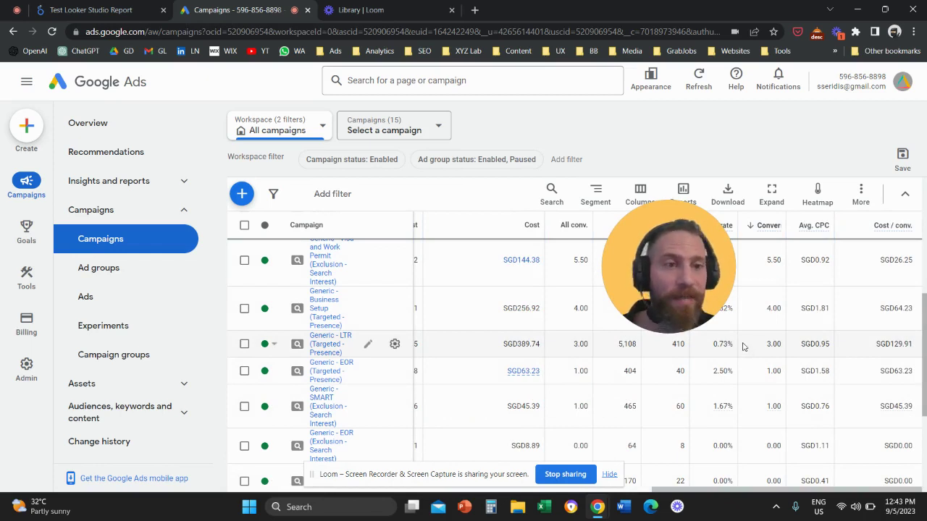
pyautogui.moveTo(661, 268); pyautogui.dragTo(483, 257)
pyautogui.moveTo(571, 232)
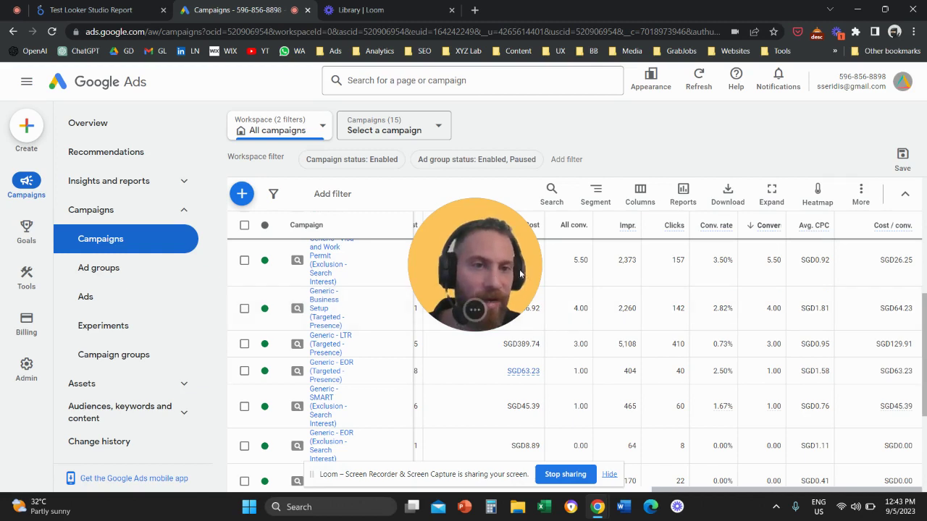
pyautogui.moveTo(474, 272); pyautogui.dragTo(512, 274)
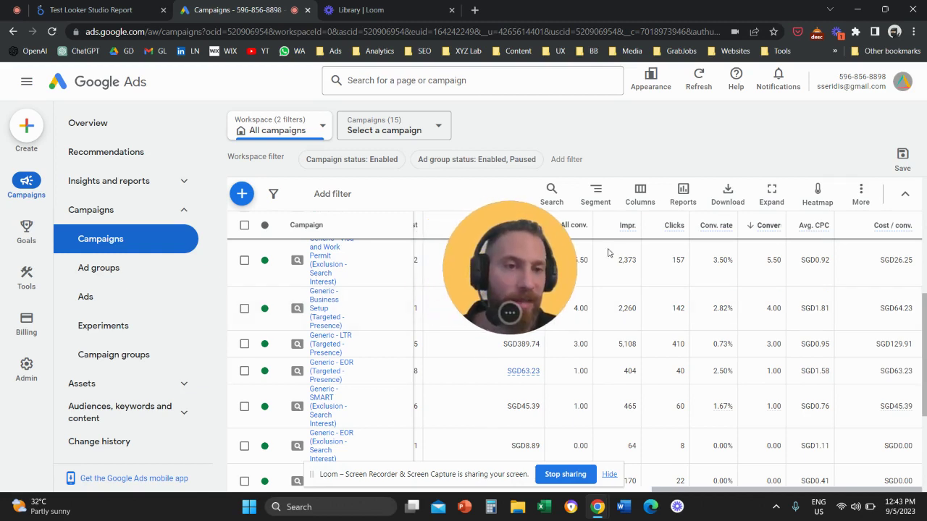
# In the campaign column editor, search 'conv' and expand the Conversions group with All conv. checked
pyautogui.click(641, 201)
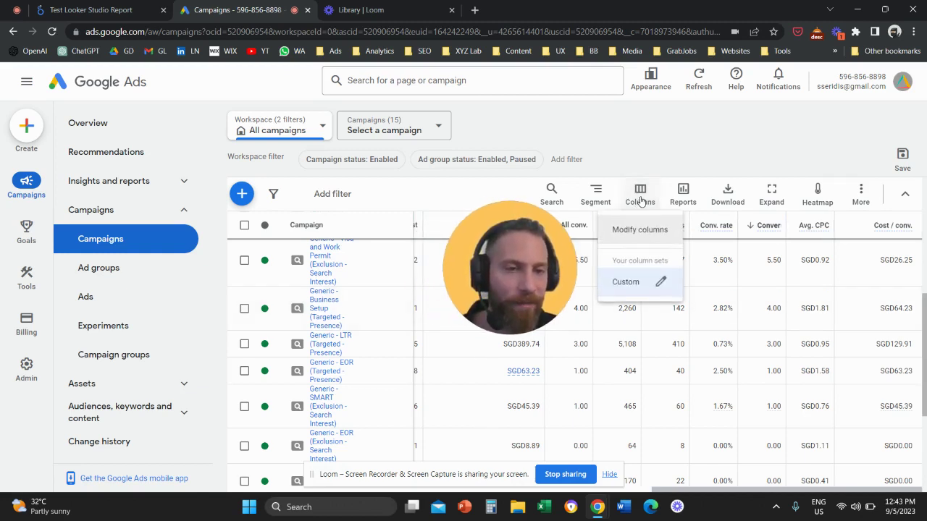
pyautogui.click(640, 231)
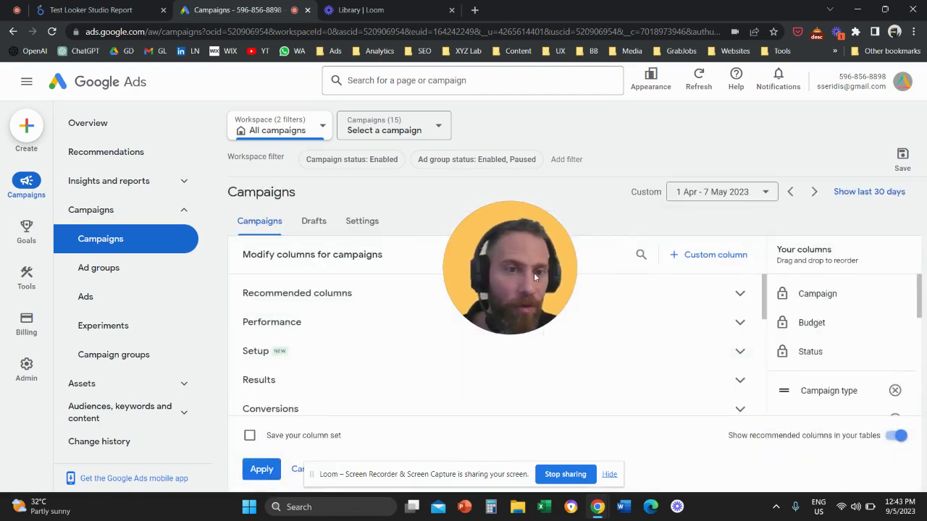
pyautogui.moveTo(532, 271); pyautogui.dragTo(444, 330)
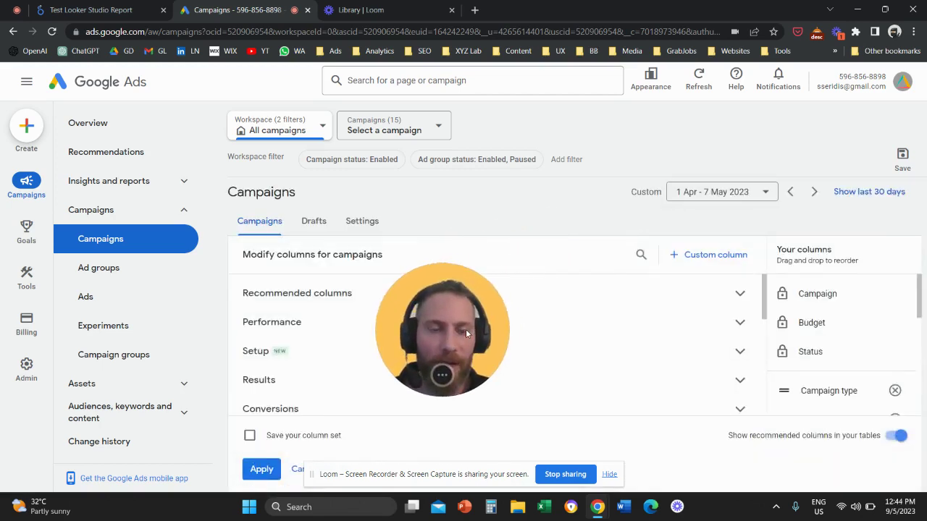
pyautogui.click(641, 254)
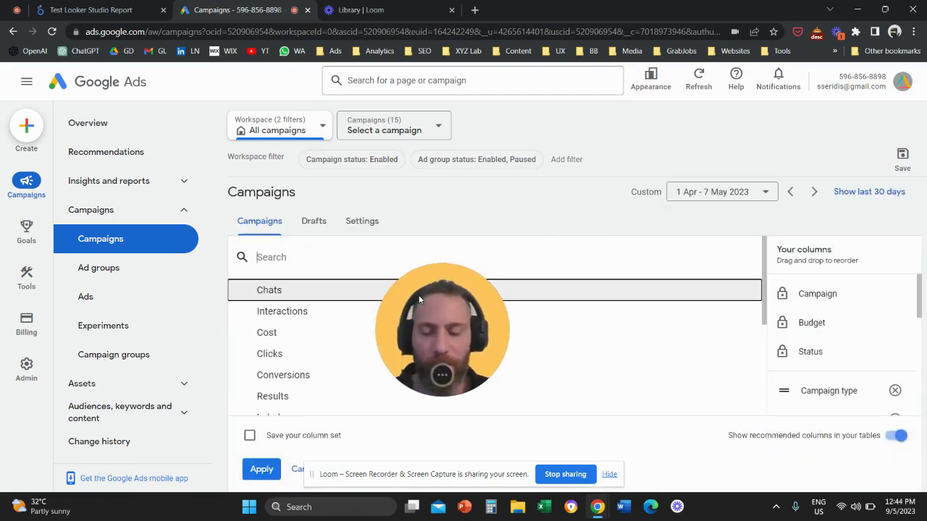
pyautogui.write('conv')
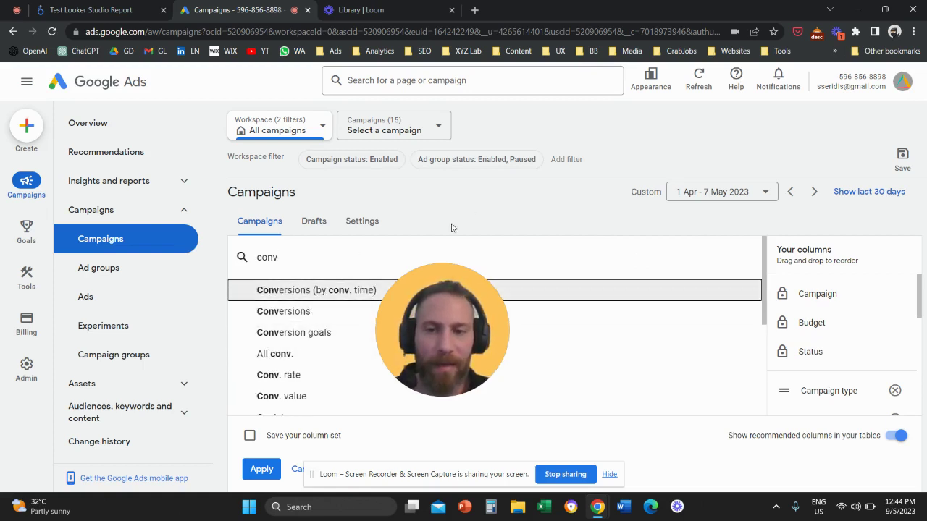
pyautogui.click(470, 210)
pyautogui.scroll(-2, 331, 350)
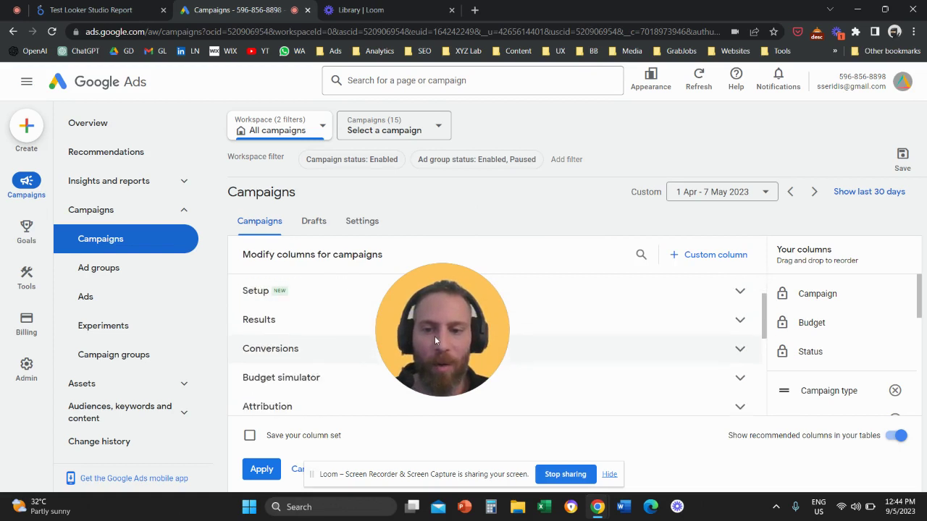
pyautogui.moveTo(433, 333); pyautogui.dragTo(894, 349)
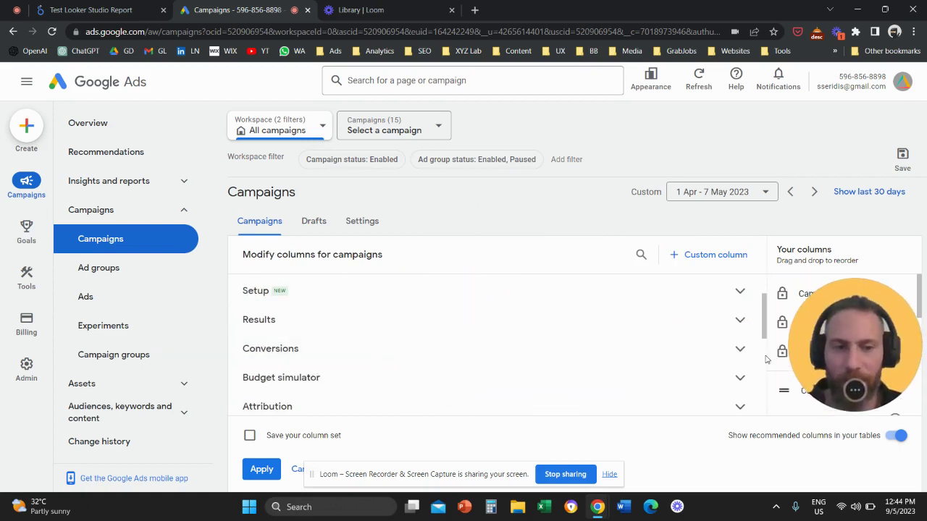
pyautogui.click(740, 348)
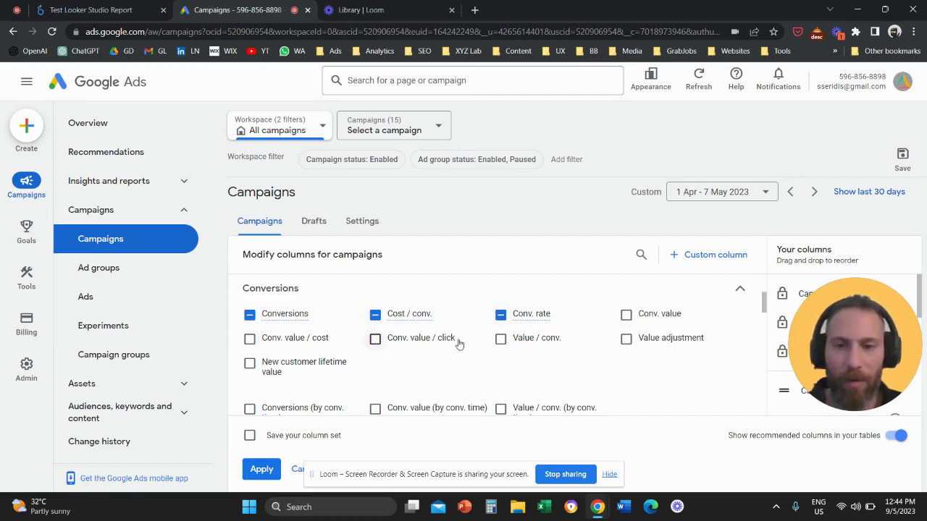
pyautogui.scroll(-2, 458, 344)
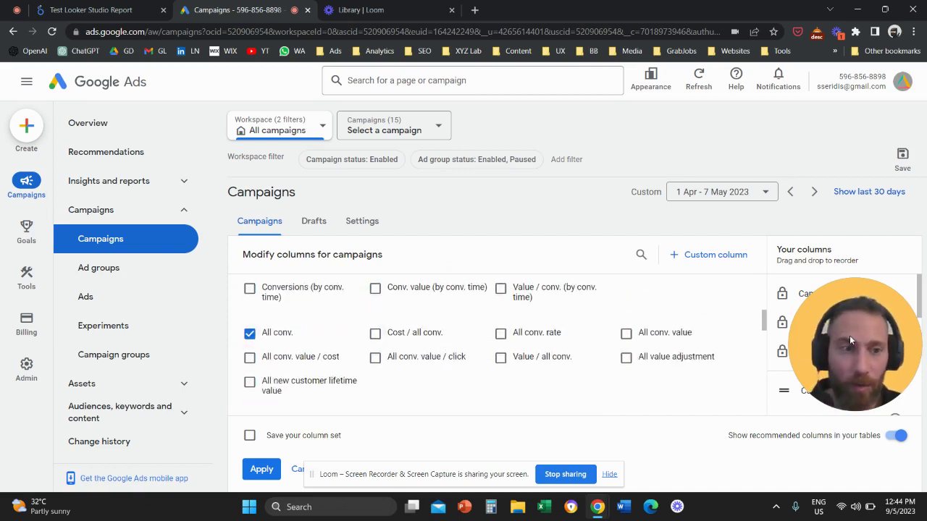
pyautogui.scroll(-2, 844, 318)
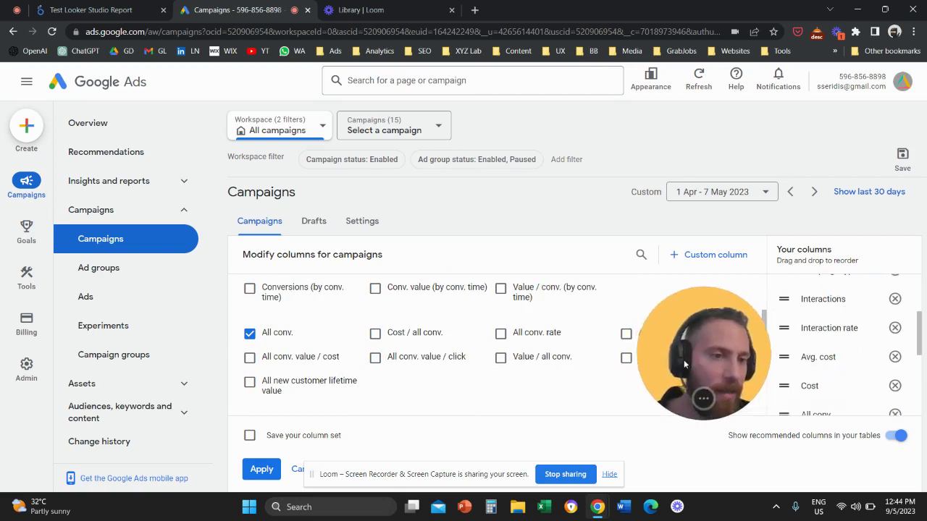
pyautogui.scroll(-2, 844, 358)
pyautogui.scroll(3, 847, 370)
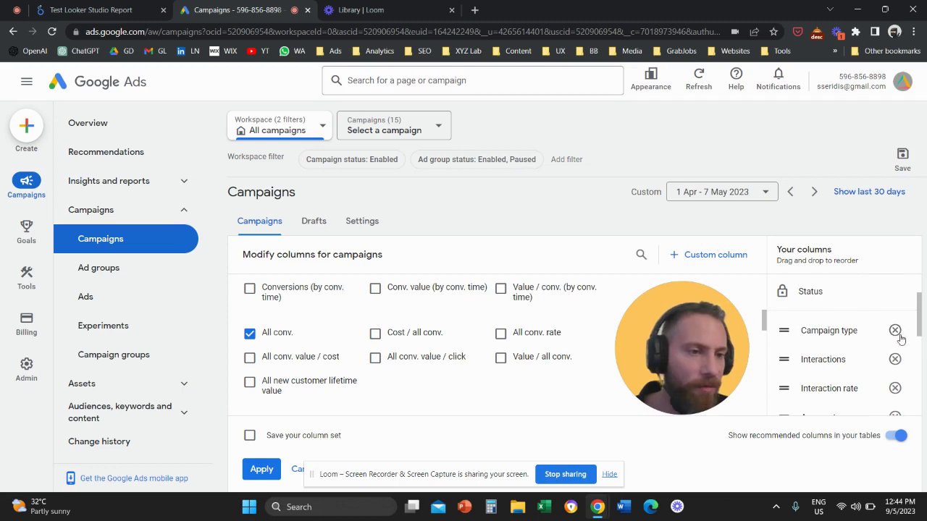
# Remove the Campaign type, Interactions, Interaction rate, Impr., Clicks and Avg. CPC columns
pyautogui.click(895, 331)
pyautogui.click(896, 331)
pyautogui.click(895, 331)
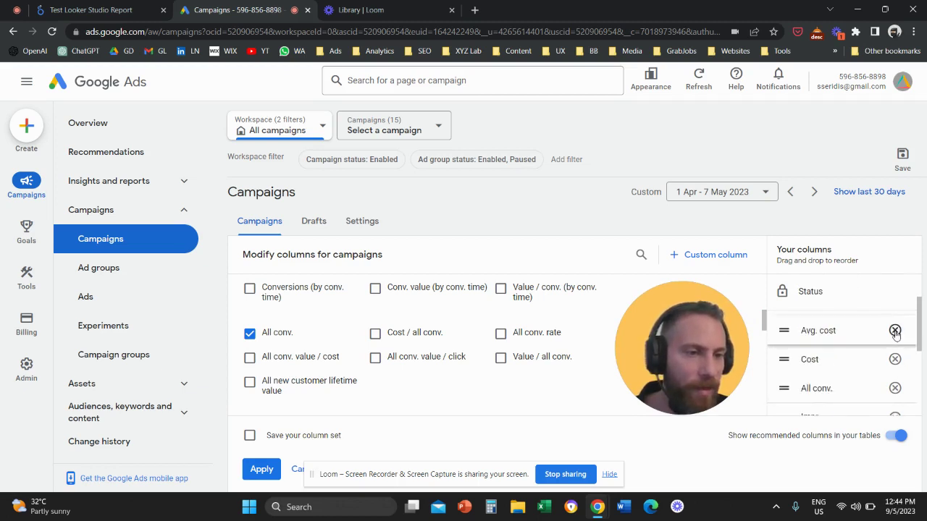
pyautogui.click(895, 331)
pyautogui.click(895, 360)
pyautogui.click(895, 360)
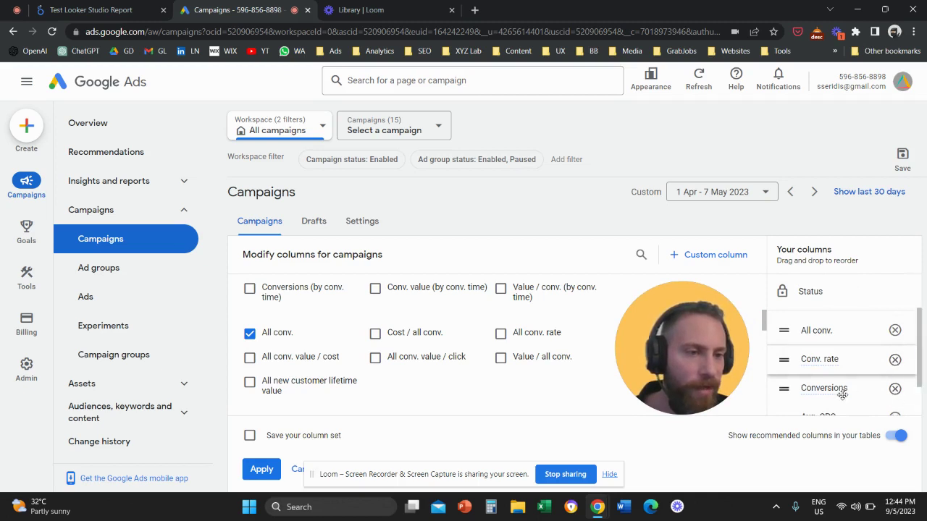
pyautogui.moveTo(842, 395); pyautogui.dragTo(854, 365)
pyautogui.scroll(-2, 855, 366)
pyautogui.click(895, 368)
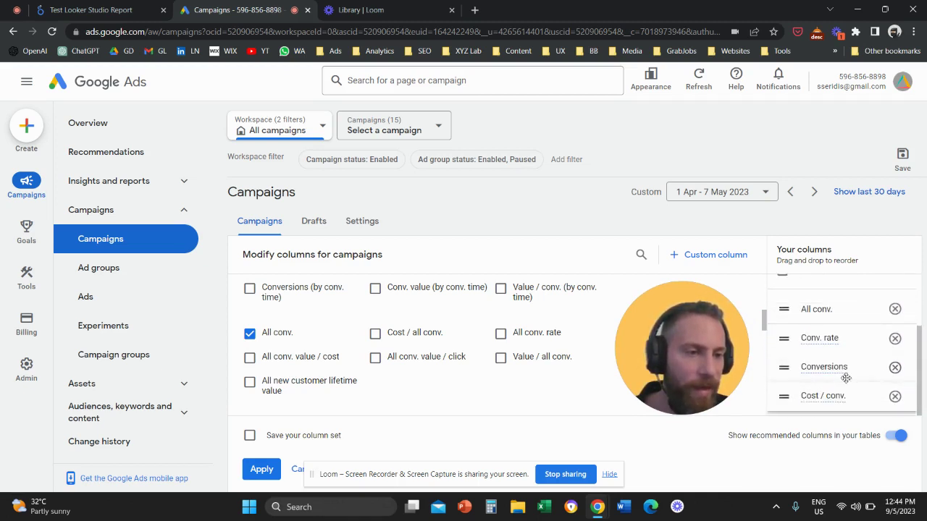
pyautogui.scroll(-5, 731, 376)
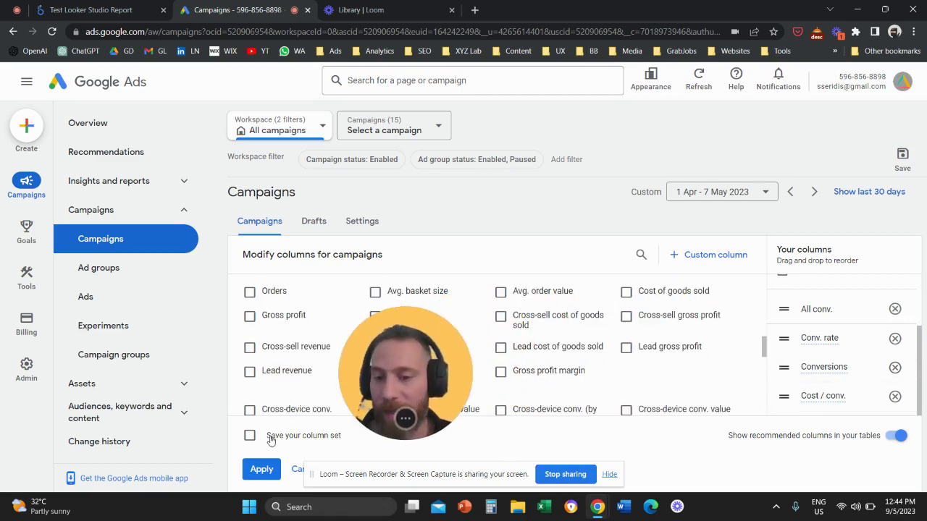
# Apply the trimmed column set and review the Campaigns table's All conv., Conv. rate, Conversions and Cost / conv
pyautogui.click(260, 469)
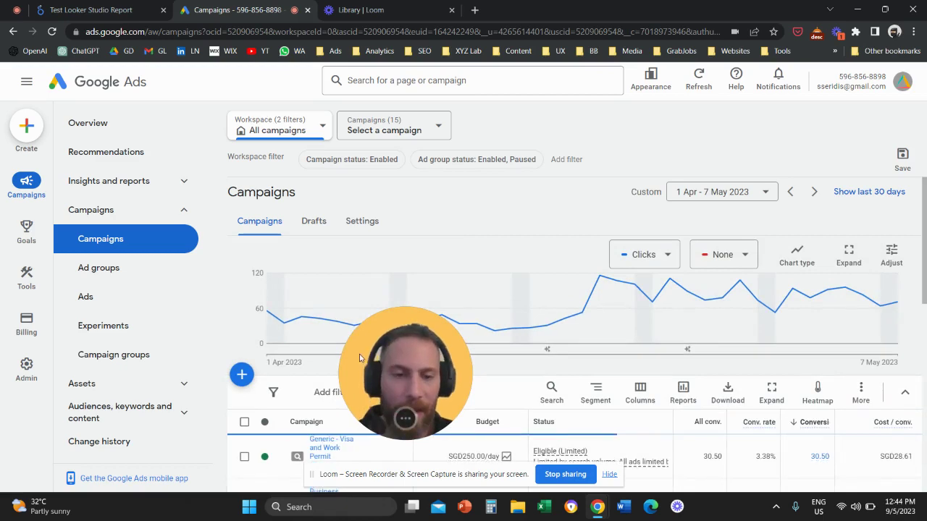
pyautogui.scroll(-2, 627, 330)
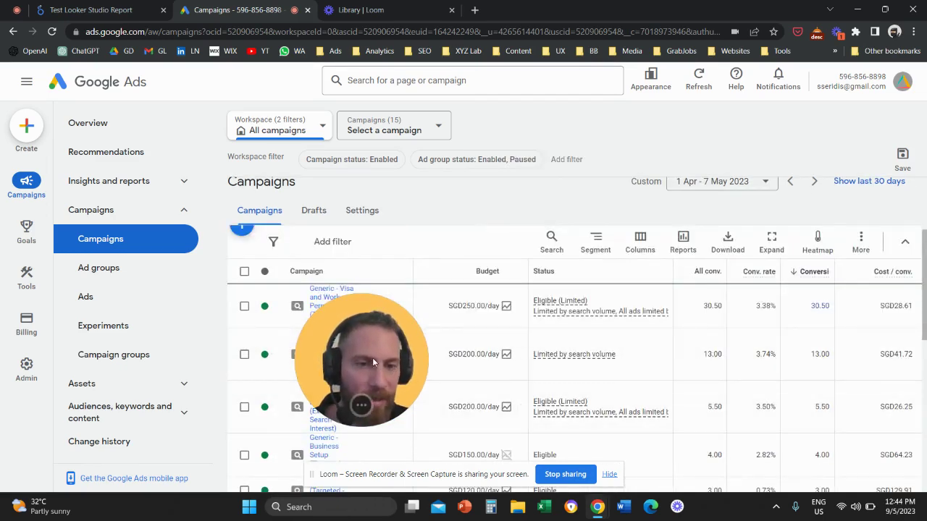
pyautogui.moveTo(372, 362); pyautogui.dragTo(571, 353)
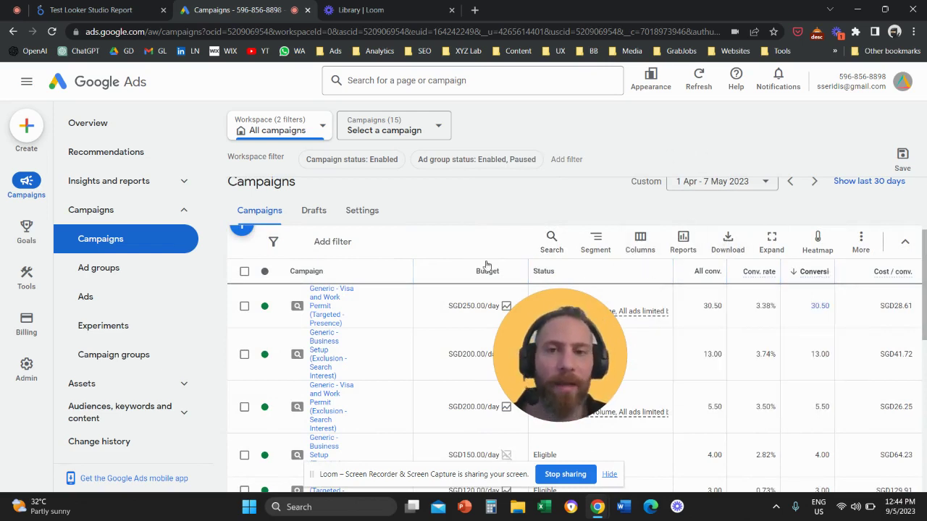
pyautogui.moveTo(561, 332); pyautogui.dragTo(404, 243)
pyautogui.scroll(2, 217, 290)
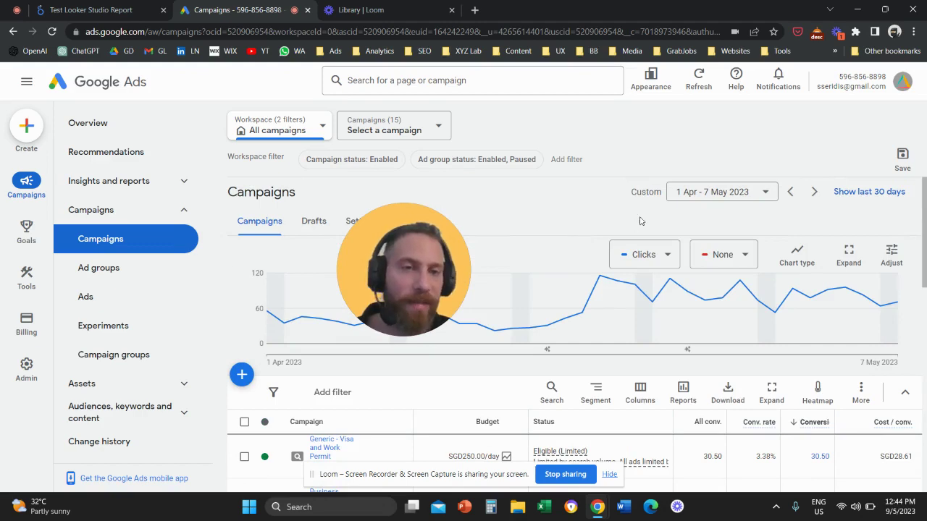
# Switch the interface to the previous design, confirming with Send and go to previous design
pyautogui.click(655, 88)
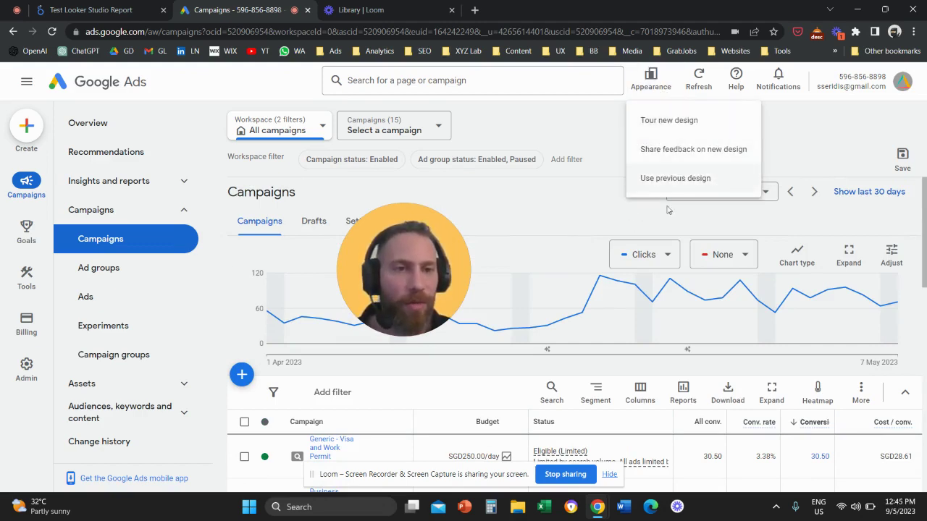
pyautogui.click(675, 178)
pyautogui.moveTo(403, 271); pyautogui.dragTo(587, 268)
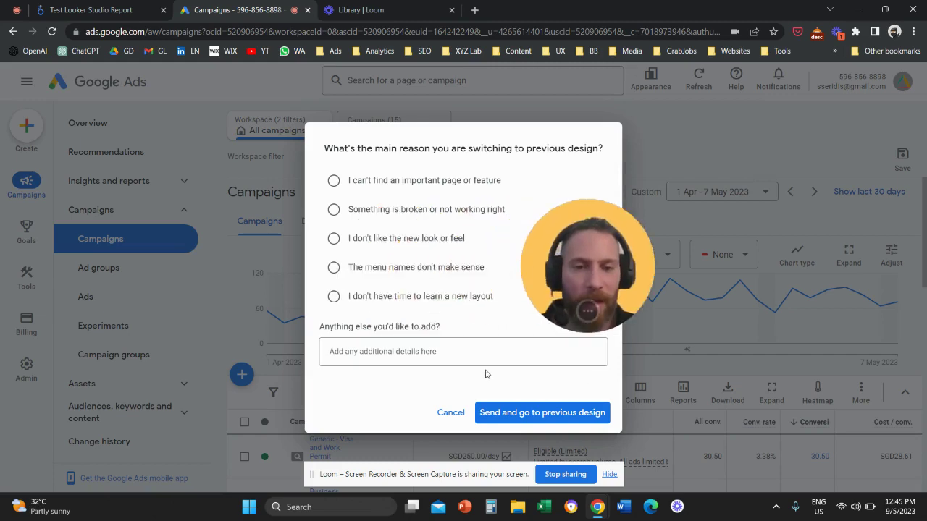
pyautogui.click(558, 419)
pyautogui.moveTo(554, 283); pyautogui.dragTo(531, 208)
pyautogui.click(655, 83)
pyautogui.click(654, 84)
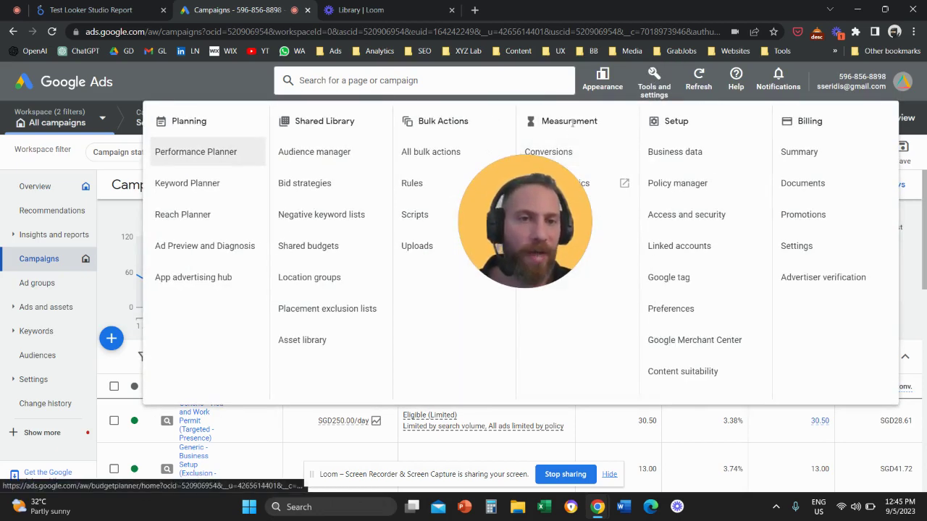
pyautogui.moveTo(552, 192); pyautogui.dragTo(483, 184)
pyautogui.click(659, 96)
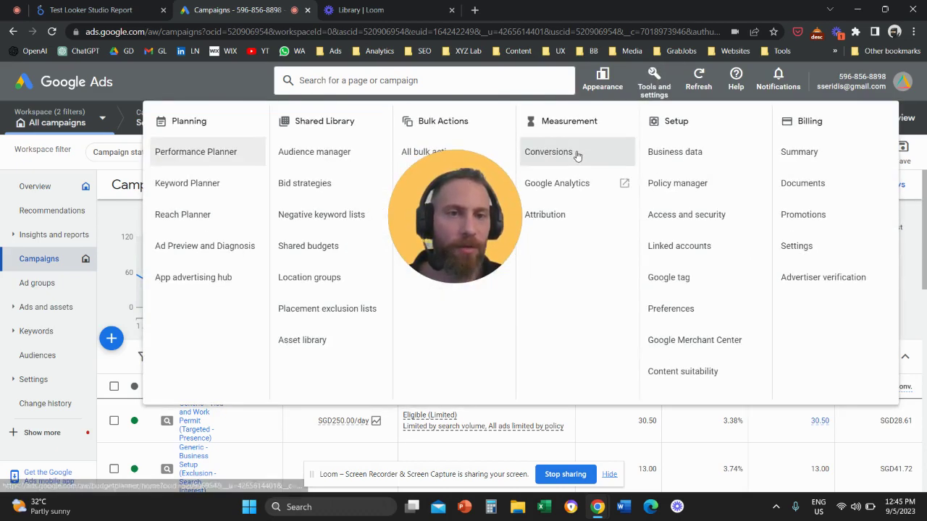
pyautogui.click(575, 152)
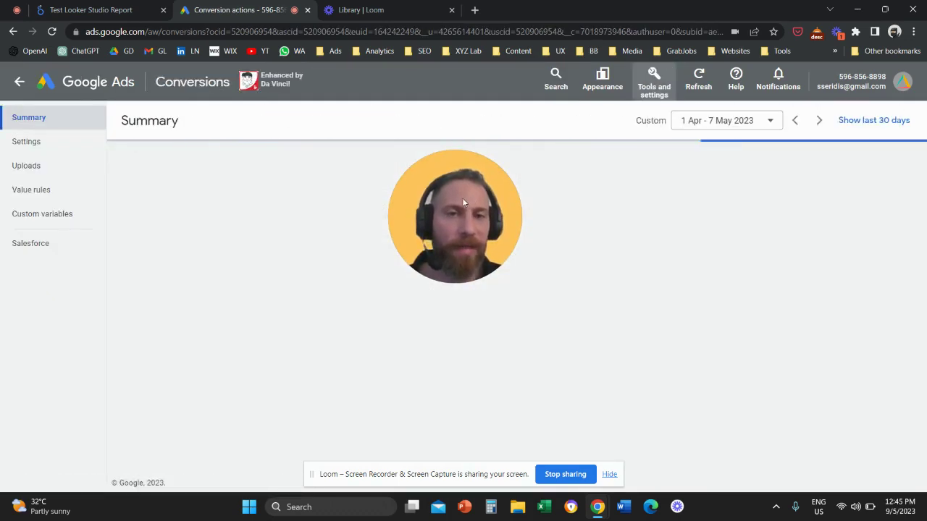
pyautogui.moveTo(448, 201); pyautogui.dragTo(145, 289)
pyautogui.scroll(-1, 317, 326)
pyautogui.scroll(-1, 316, 326)
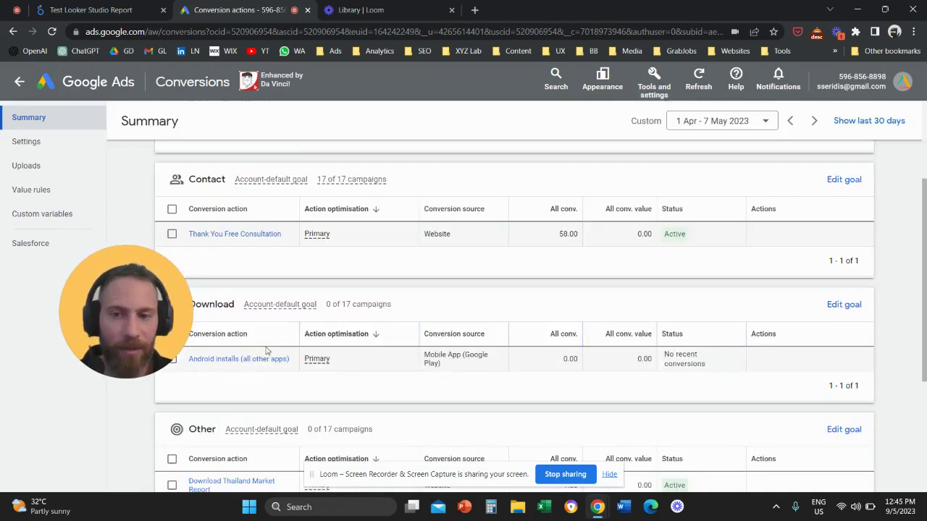
pyautogui.scroll(-2, 266, 350)
pyautogui.click(226, 328)
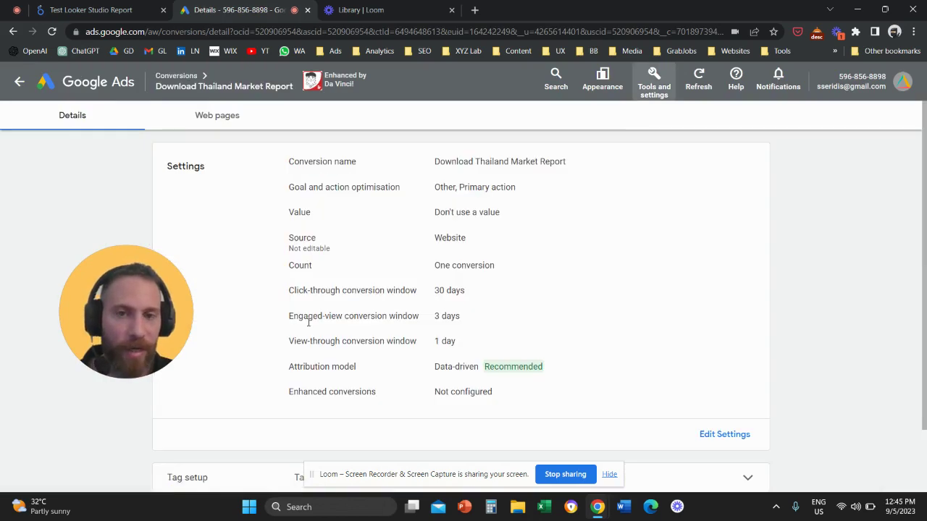
pyautogui.moveTo(131, 318); pyautogui.dragTo(76, 251)
pyautogui.click(725, 434)
pyautogui.click(374, 183)
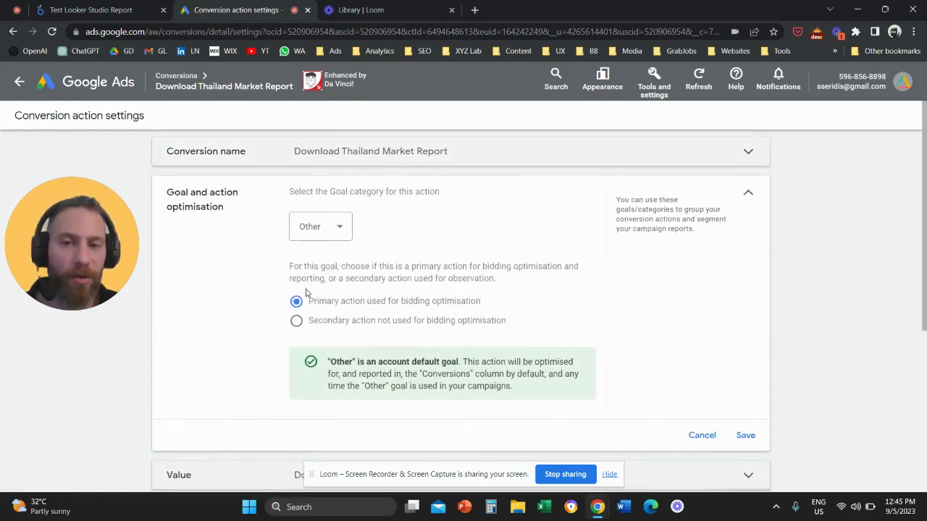
pyautogui.click(297, 319)
pyautogui.click(298, 303)
pyautogui.click(79, 81)
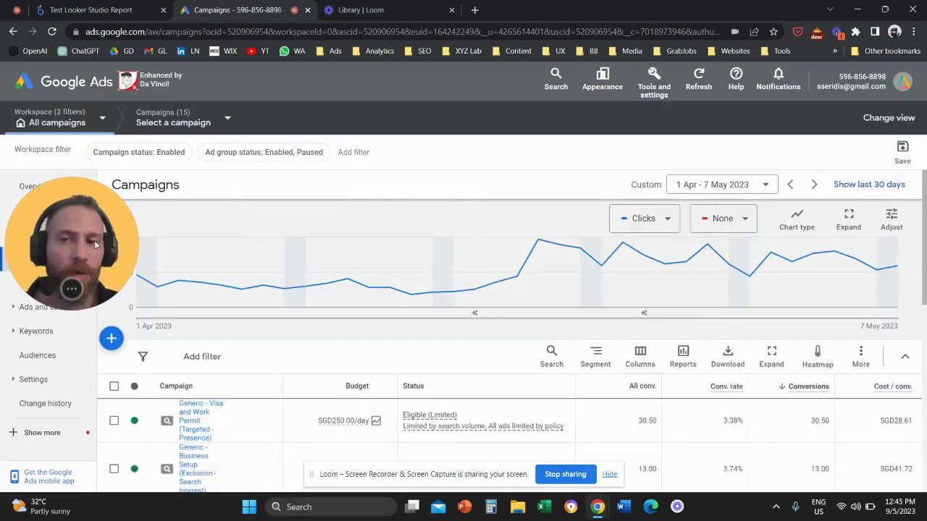
# Scroll through the Campaigns table, then open Appearance to return to the new design
pyautogui.moveTo(95, 245); pyautogui.dragTo(458, 328)
pyautogui.scroll(-2, 728, 326)
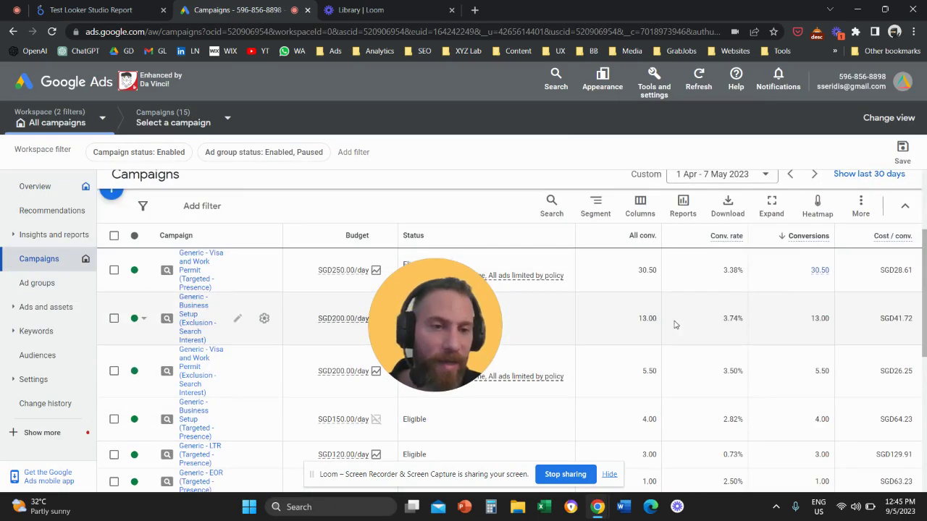
pyautogui.scroll(1, 675, 336)
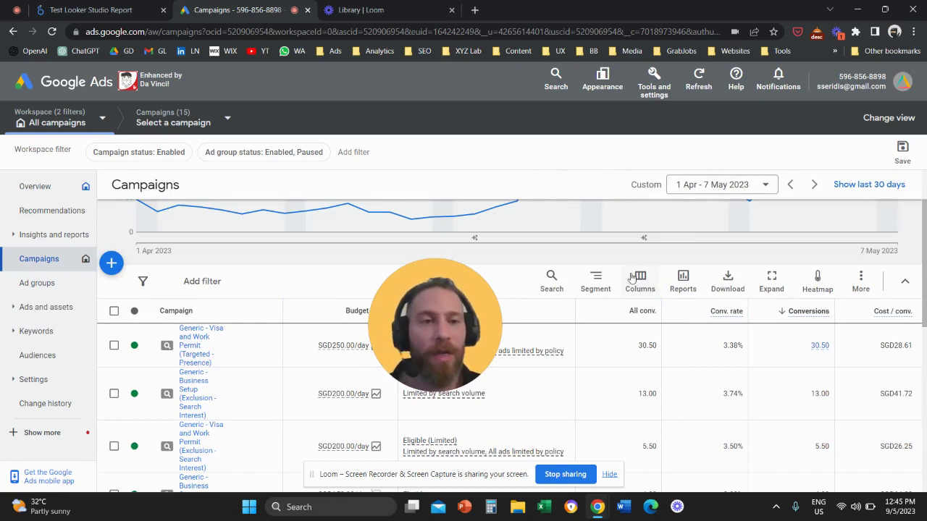
pyautogui.scroll(1, 571, 287)
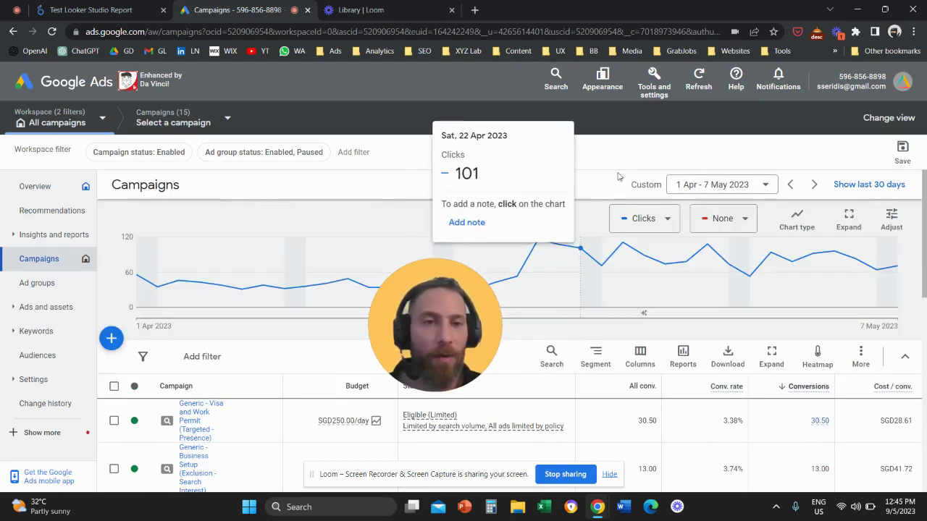
pyautogui.click(604, 94)
pyautogui.click(620, 121)
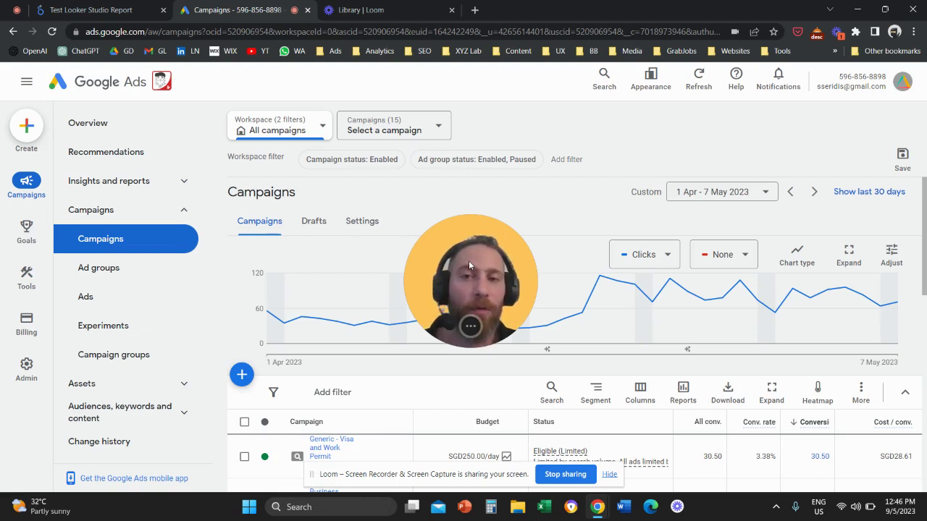
pyautogui.scroll(-3, 655, 308)
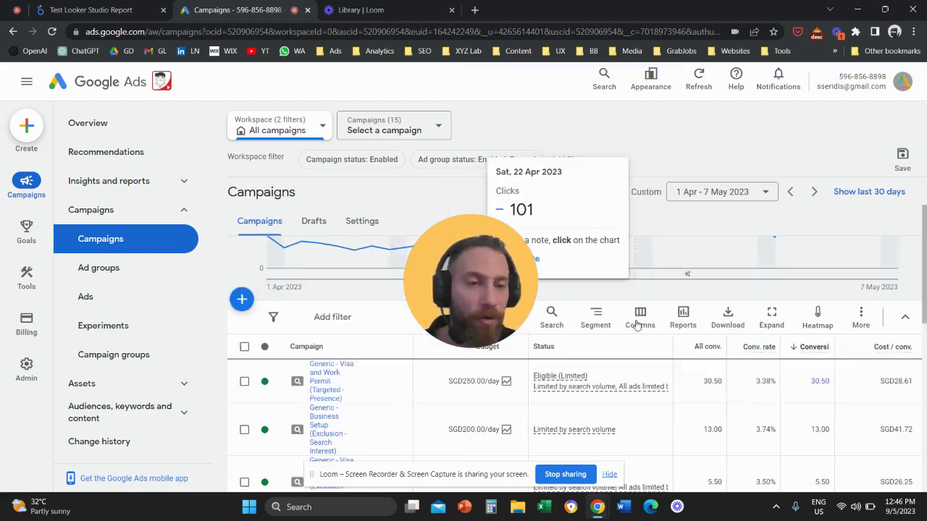